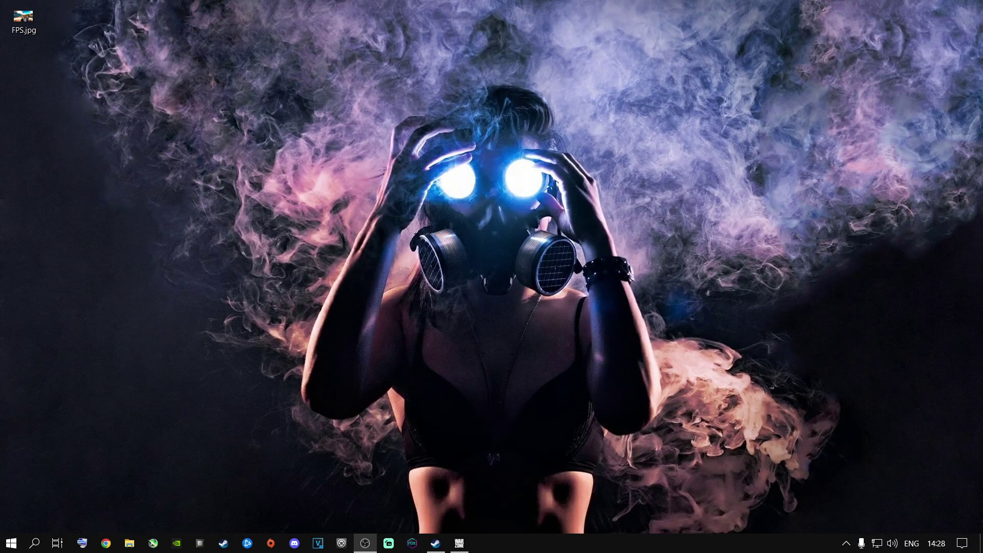
View the FPS.jpg game screenshot from the desktop and close it.
click(29, 16)
double_click(29, 16)
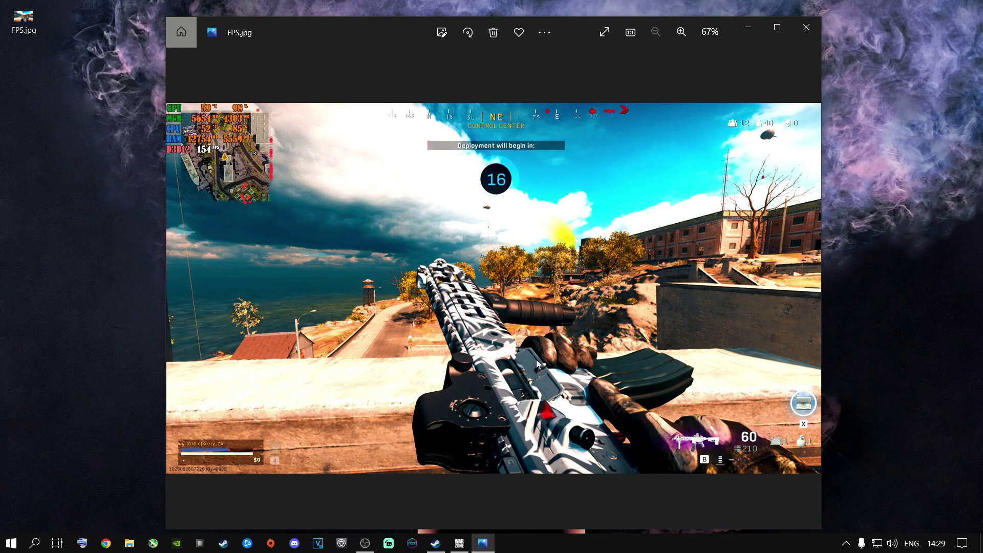
click(804, 29)
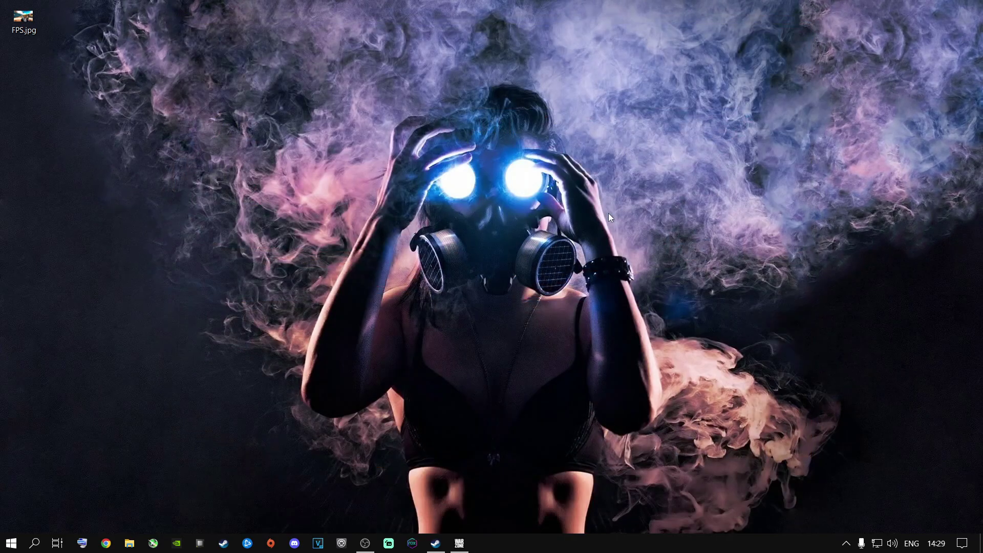
Open the desktop color settings in the NVIDIA Control Panel and preview them with reference image 3.
right_click(467, 279)
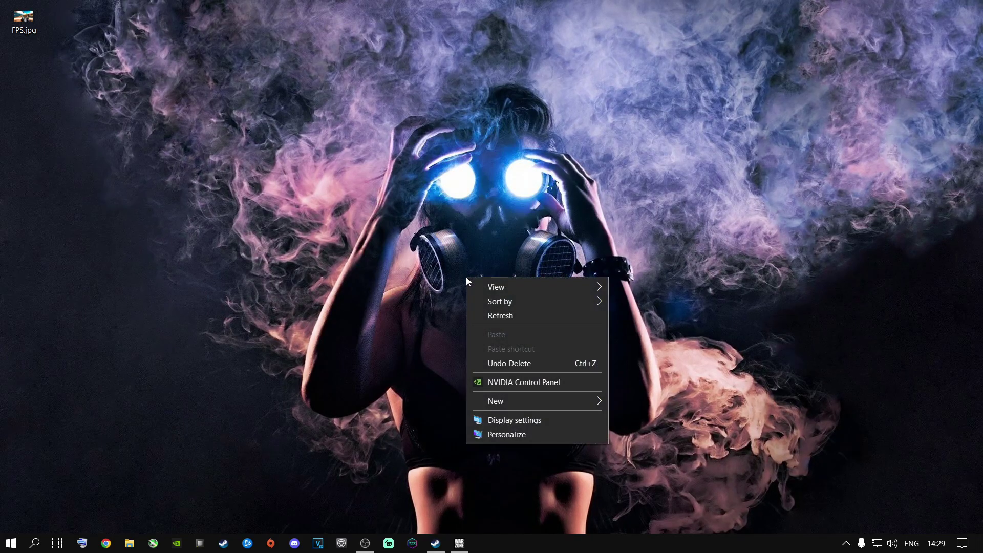
click(506, 382)
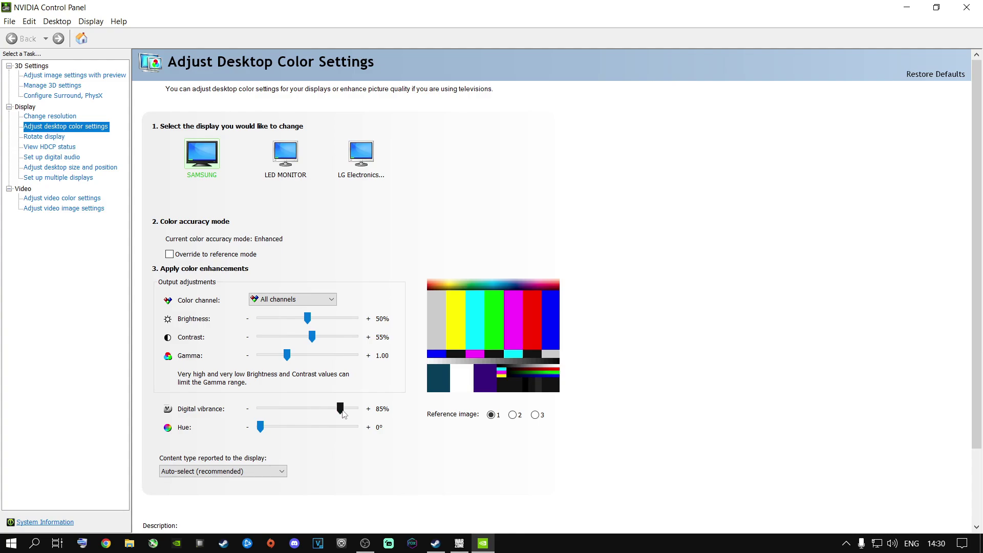
click(534, 415)
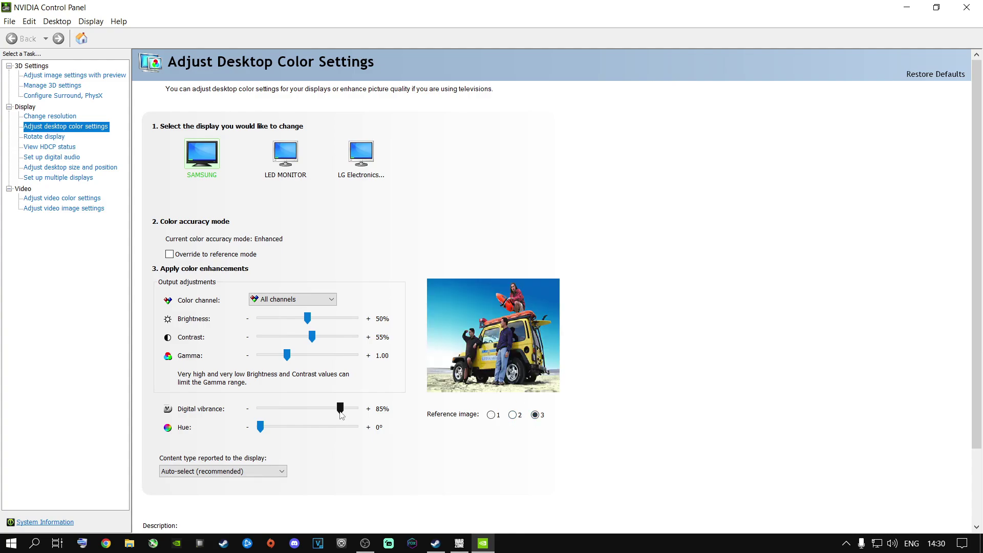
Compare digital vibrance at 66%, set it to about 85%, apply the change and close the NVIDIA Control Panel.
mouse_move(341, 413)
mouse_down()
mouse_move(297, 414)
mouse_move(354, 414)
mouse_move(323, 413)
mouse_up()
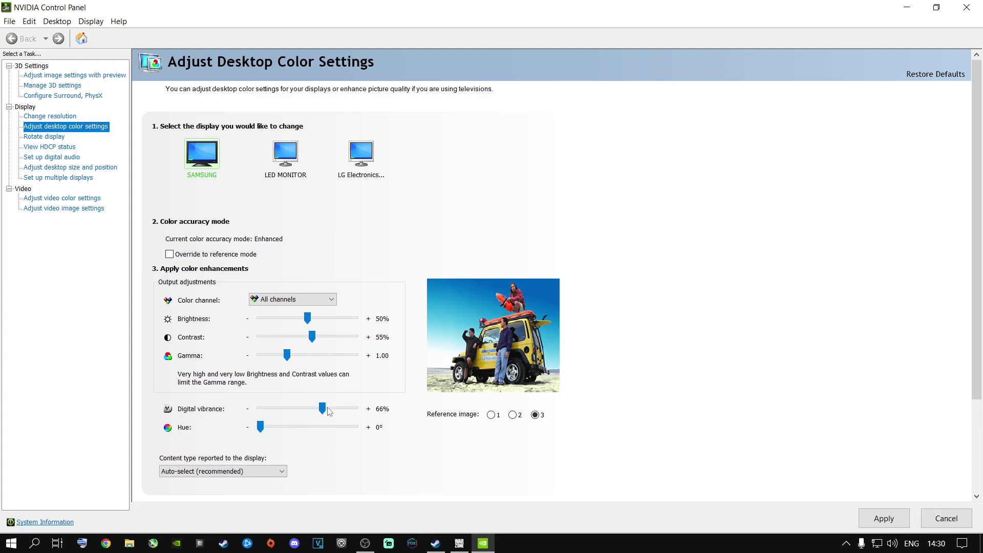
drag(328, 411, 343, 412)
click(879, 519)
click(970, 11)
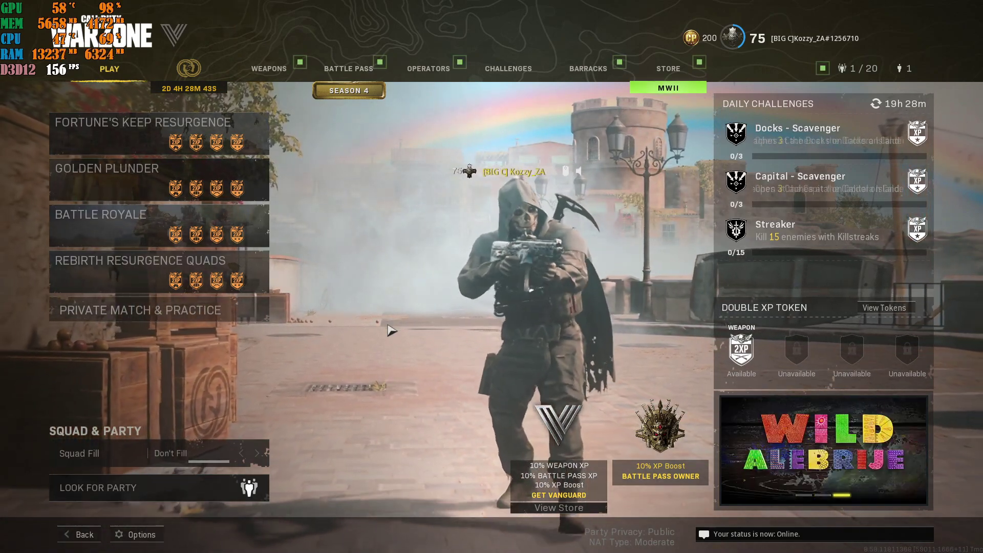
Switch to Call of Duty: Warzone and open its graphics display options.
click(153, 226)
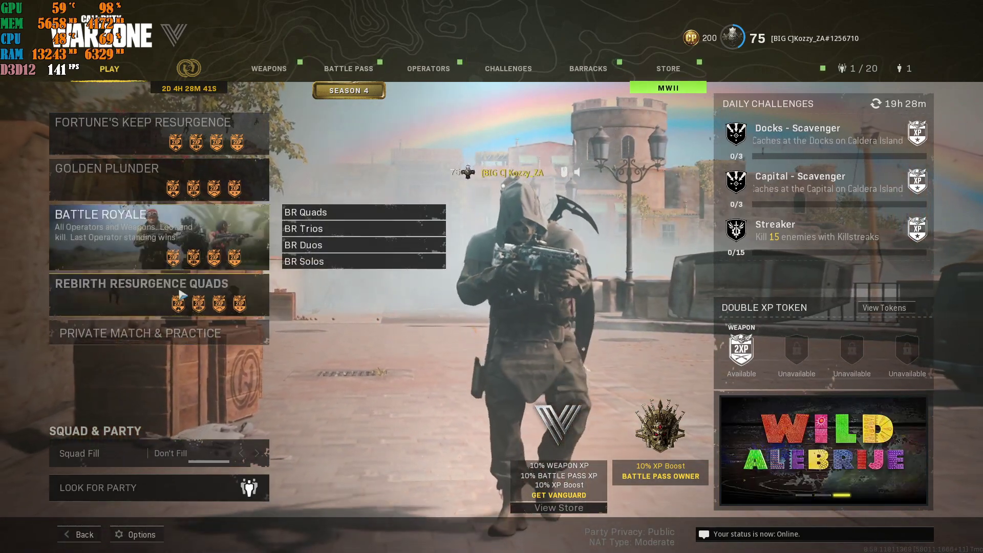
mouse_move(182, 291)
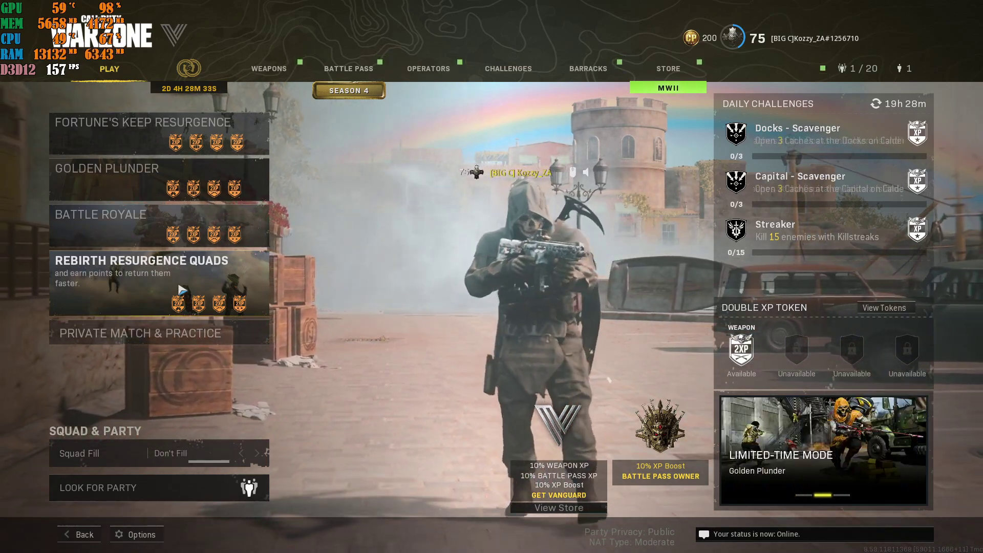
click(134, 535)
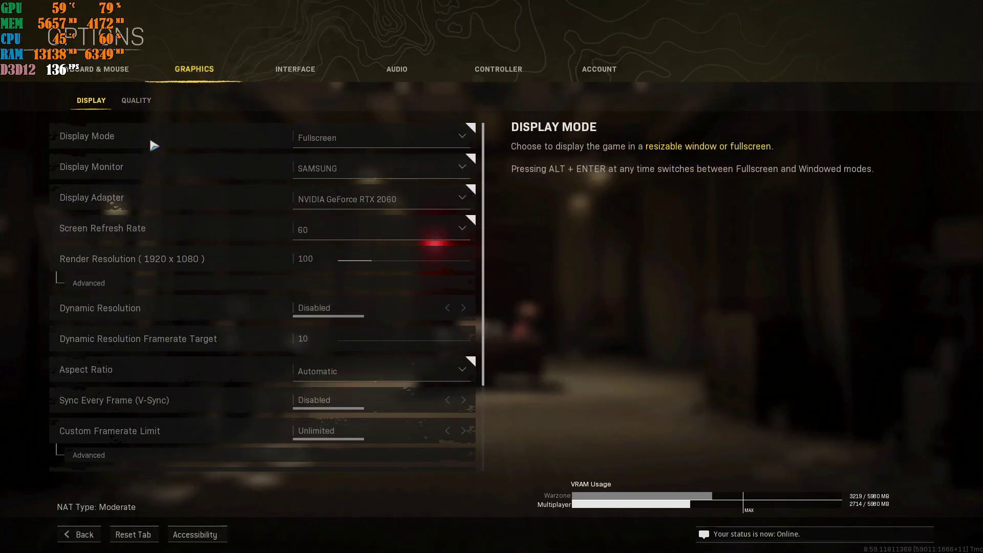
Set the display mode to Fullscreen and the aspect ratio to Automatic.
scroll(390, 252, down, 3)
scroll(374, 330, up, 3)
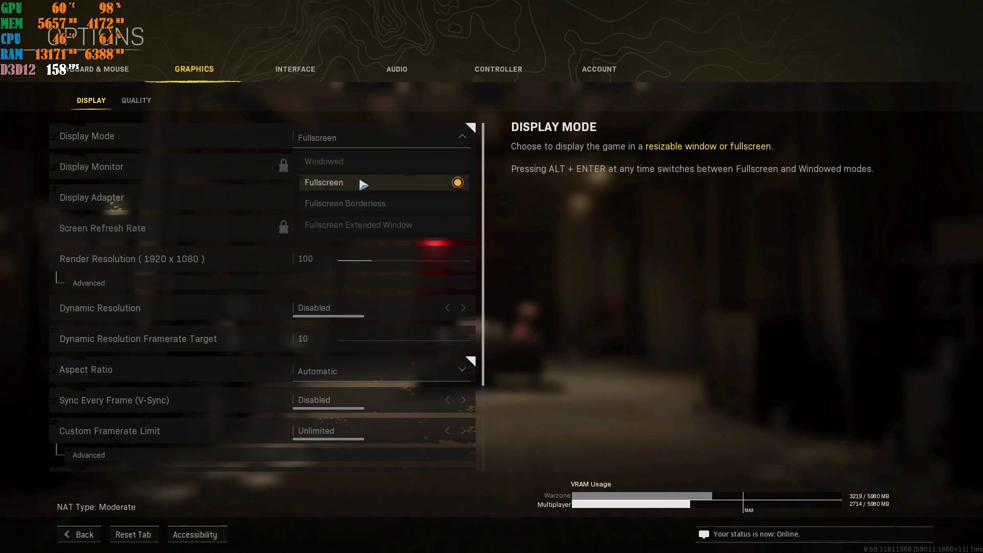
click(362, 183)
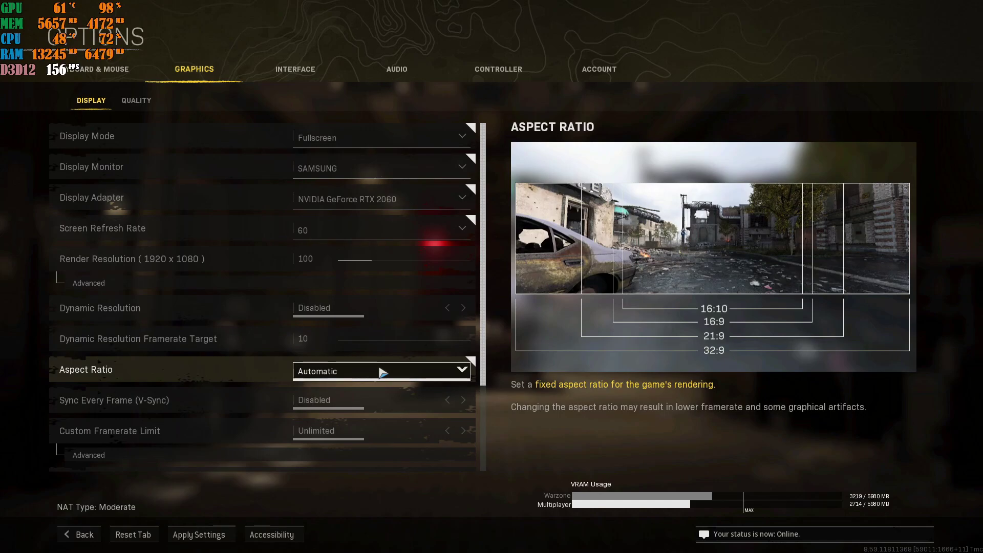
click(383, 372)
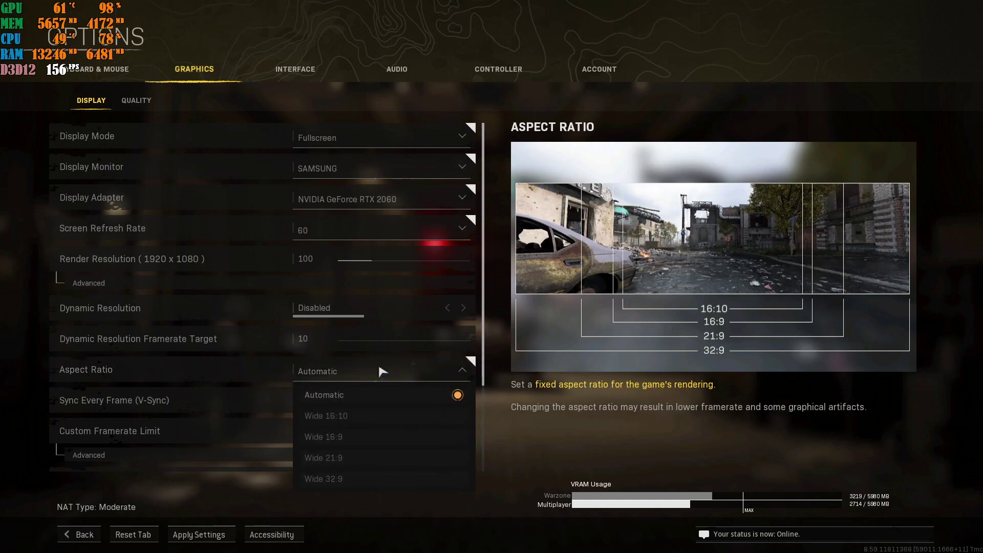
click(347, 402)
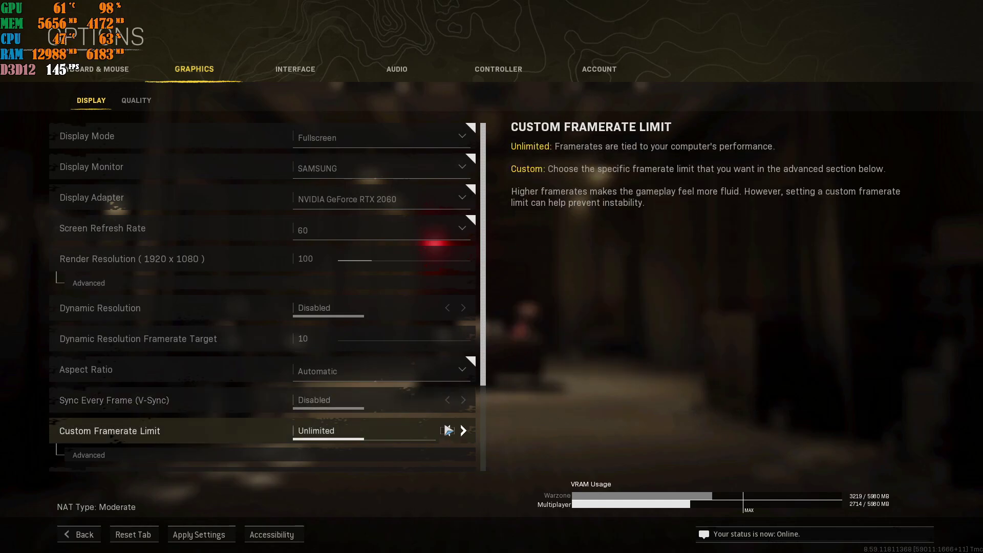
Review the remaining display options, and in the quality settings compare ADS Field of View at Independent, leaving it on Affected.
scroll(448, 430, down, 2)
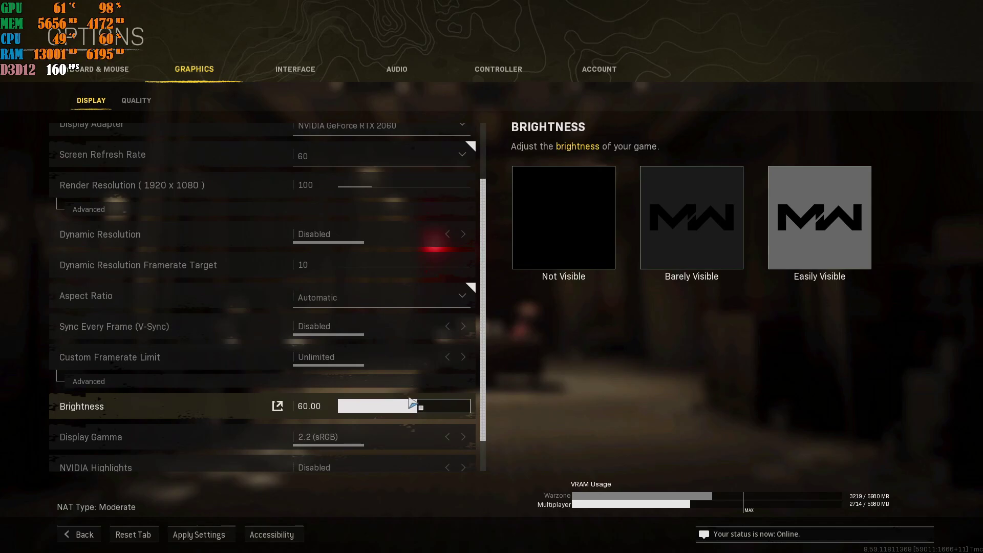
scroll(412, 419, down, 1)
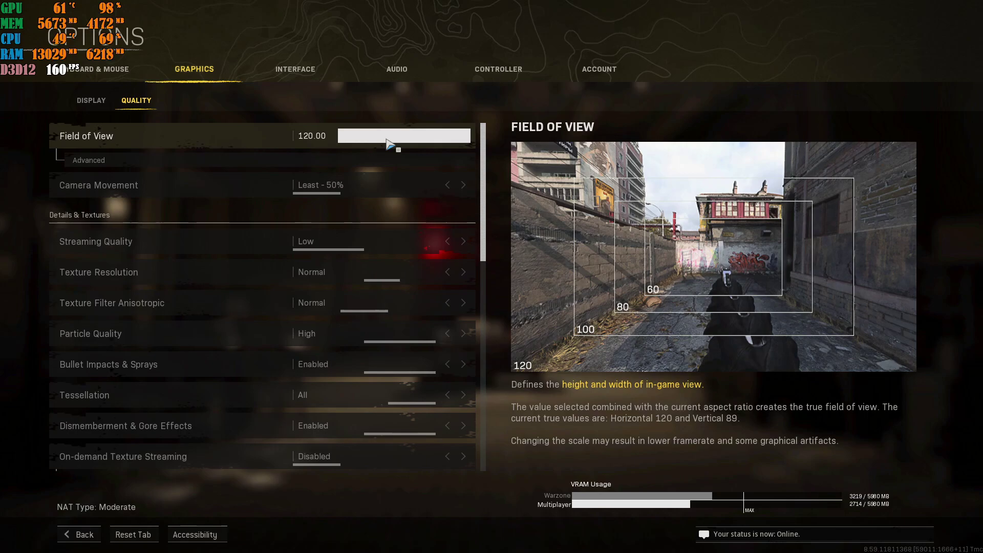
click(387, 159)
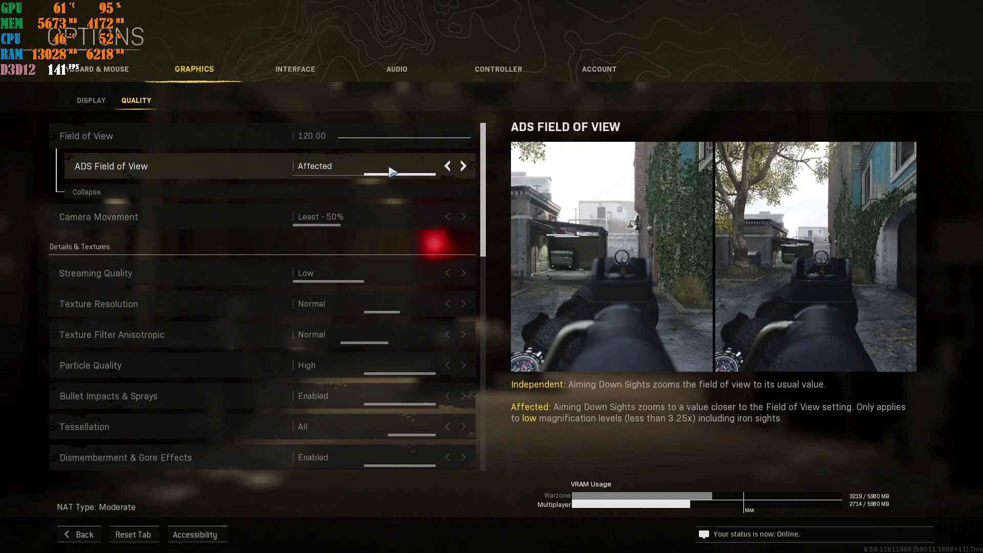
click(447, 167)
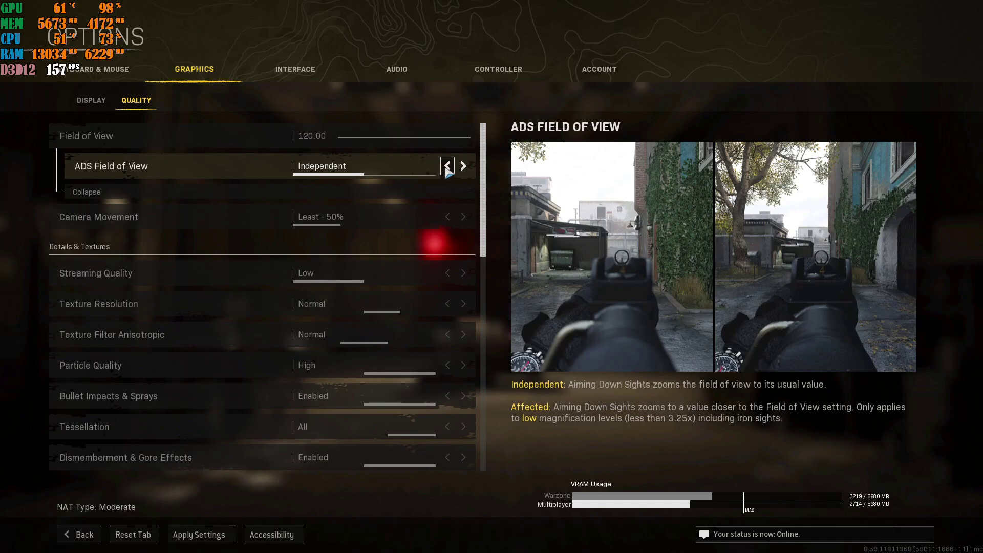
click(447, 169)
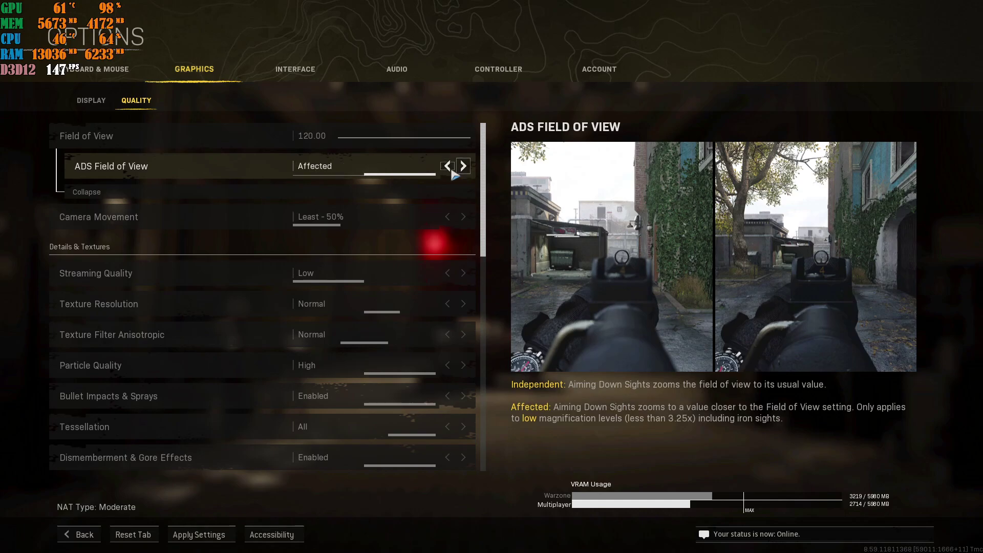
click(350, 199)
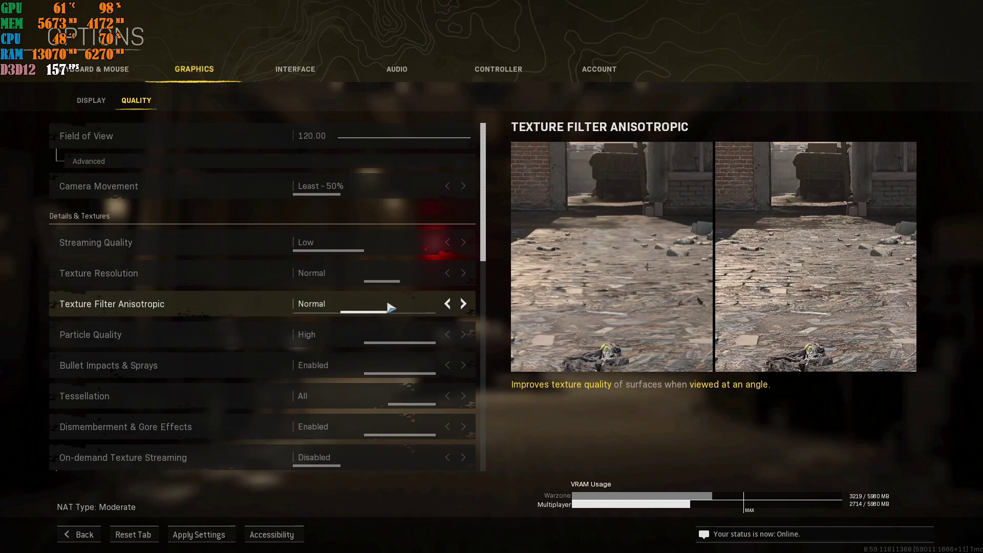
Try Texture Filter Anisotropic at High and Particle Quality at Low, returning them to Normal and High respectively.
click(462, 304)
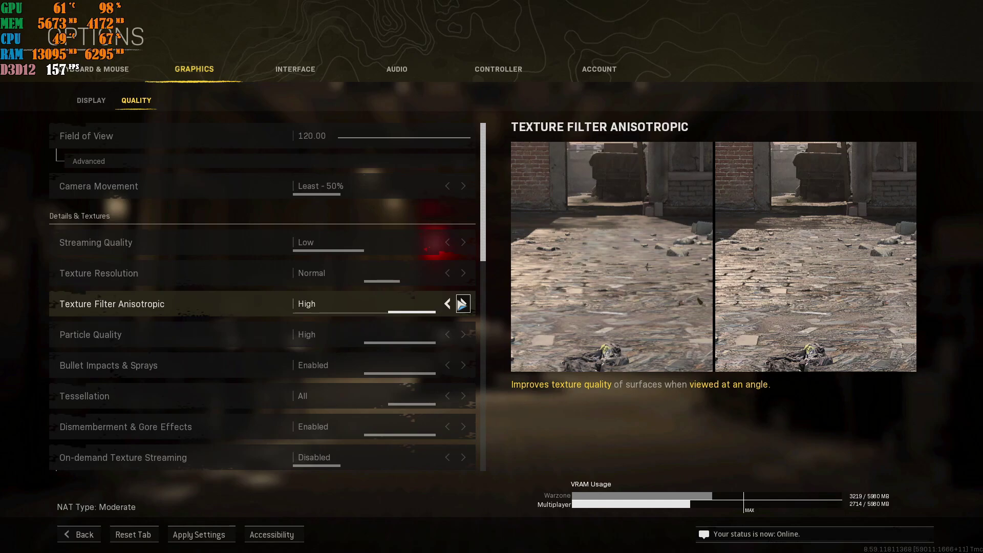
click(448, 303)
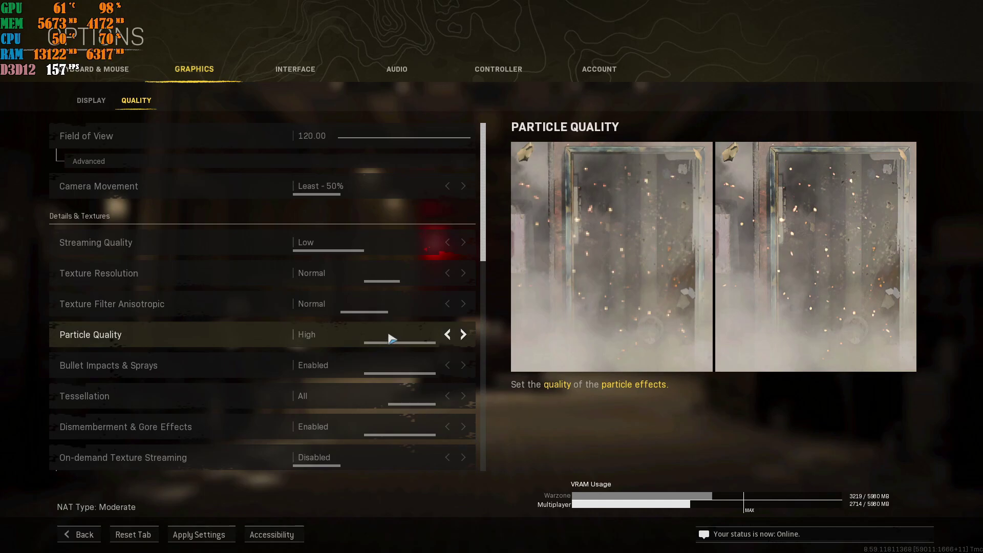
click(446, 334)
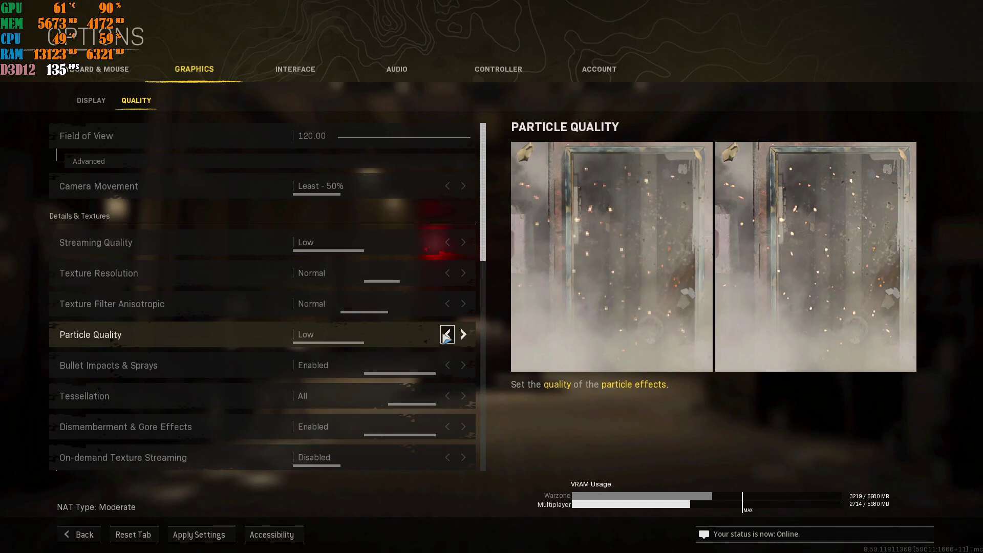
click(462, 335)
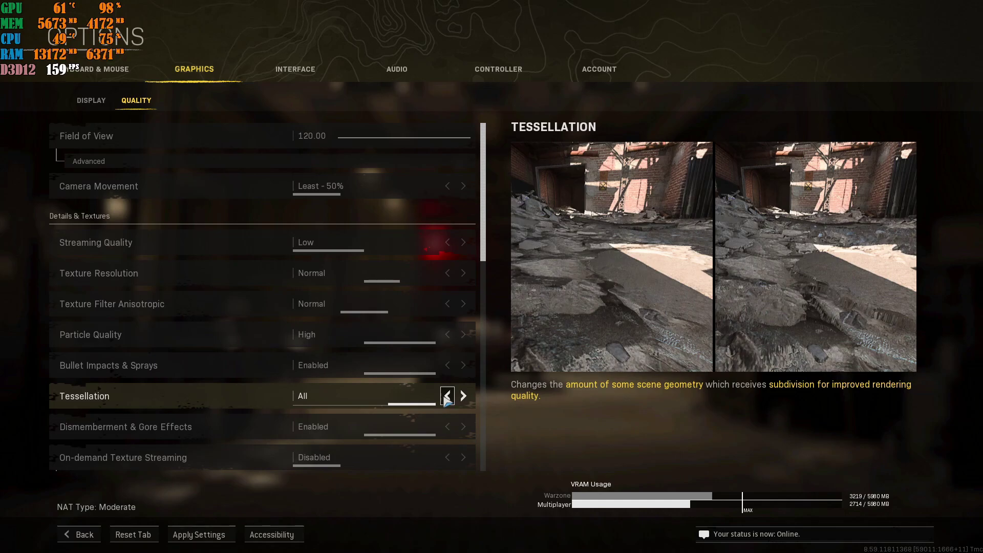
Try NVIDIA DLSS at Balanced and at the next higher-quality mode in the post processing effects.
scroll(447, 402, down, 1)
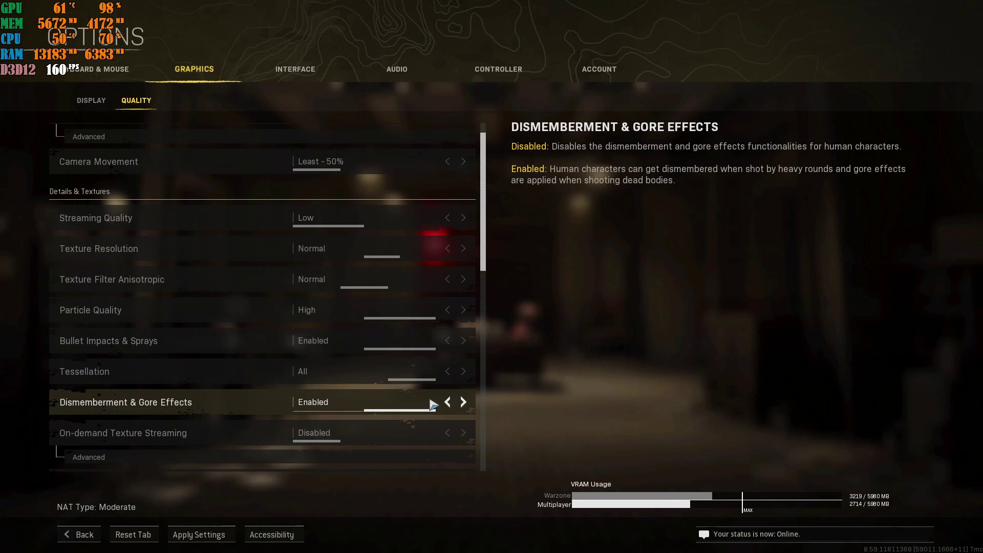
scroll(432, 402, down, 3)
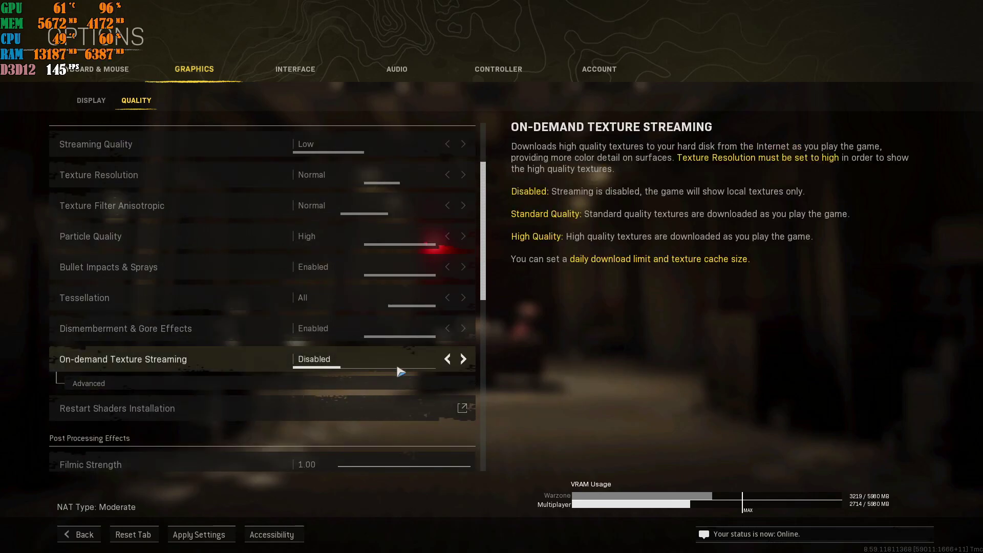
scroll(307, 368, down, 2)
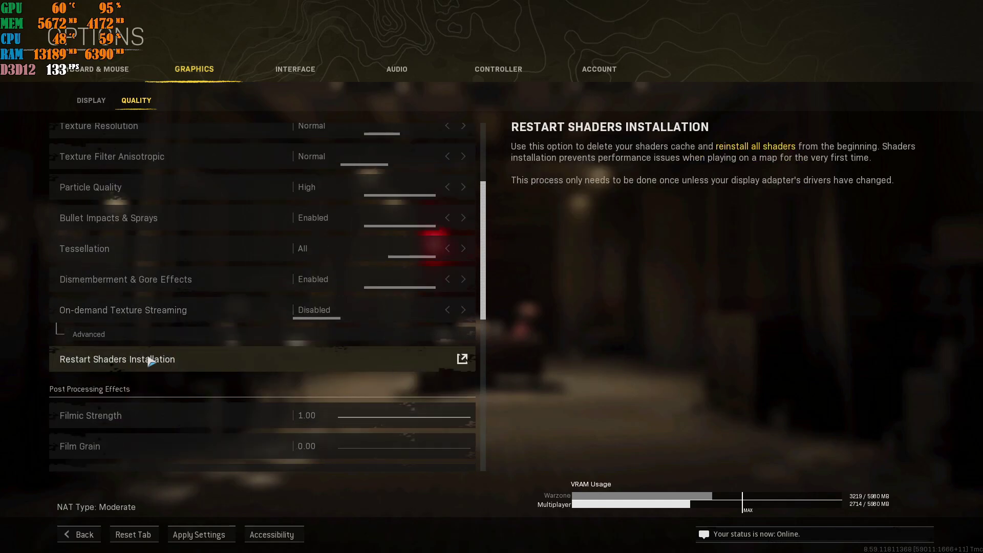
scroll(307, 358, down, 2)
scroll(386, 369, down, 1)
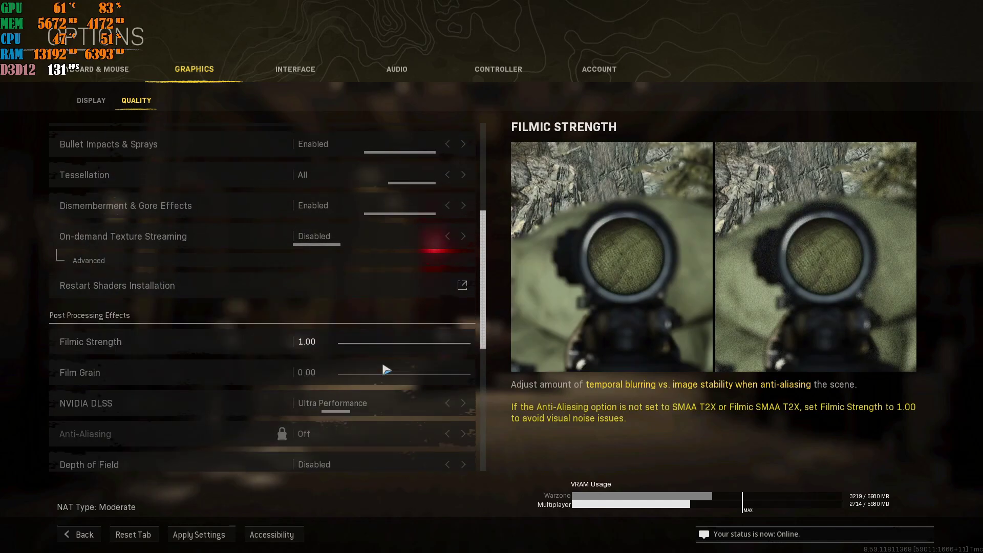
scroll(387, 370, down, 2)
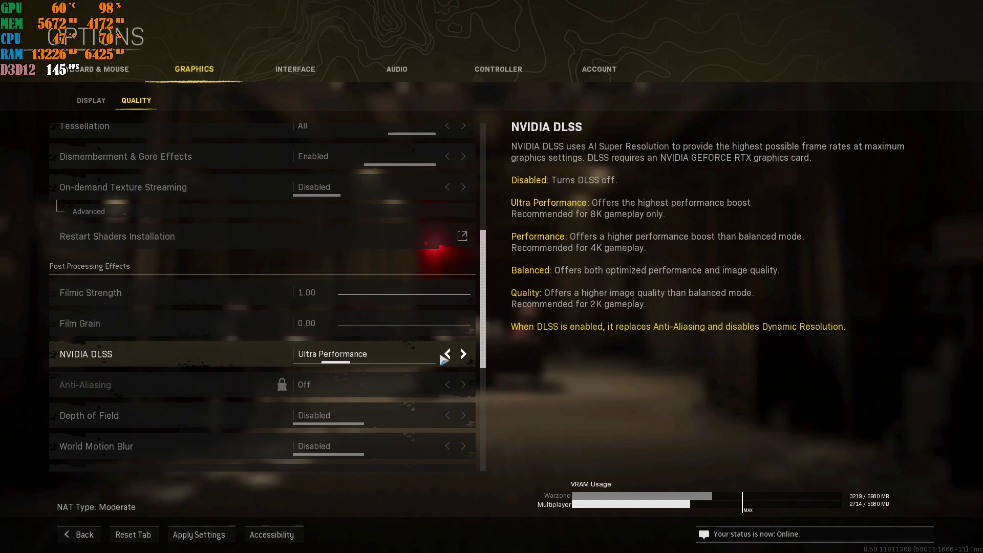
click(463, 354)
click(463, 354)
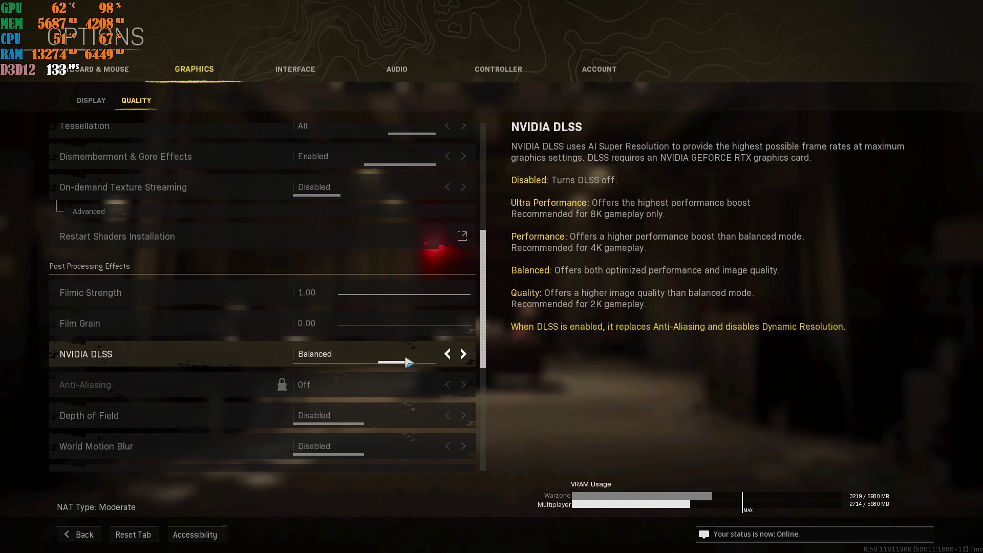
click(464, 354)
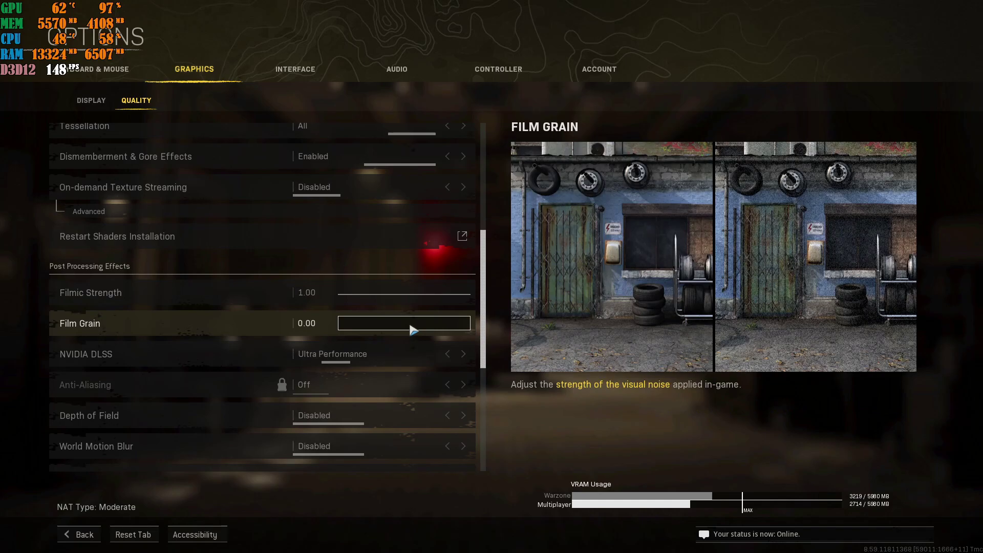
Set Film Grain to 0.00 and disable NVIDIA DLSS.
drag(413, 329, 274, 336)
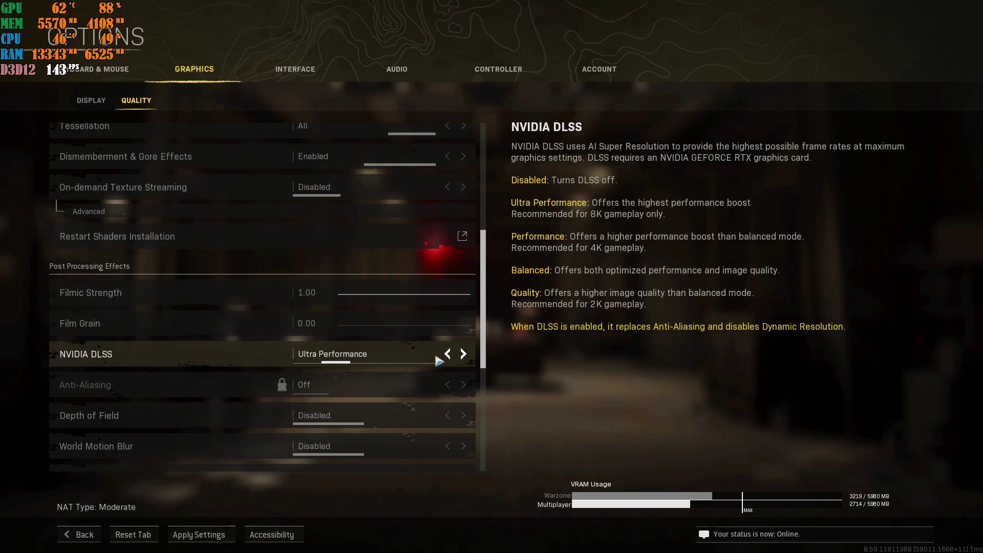
click(447, 354)
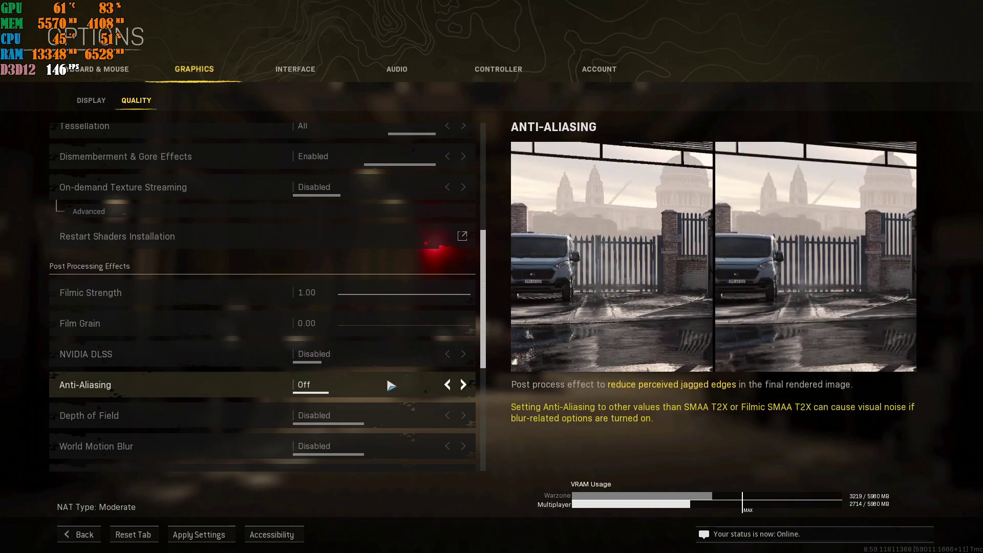
Set Filmic Strength to 0.00 and Anti-Aliasing to SMAA T2X, and apply the settings.
drag(411, 302, 333, 296)
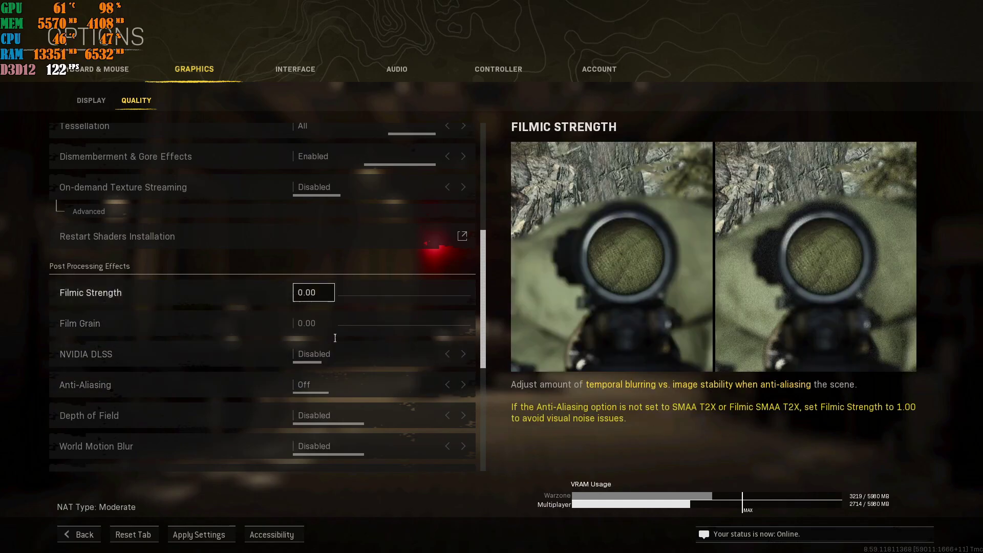
click(463, 384)
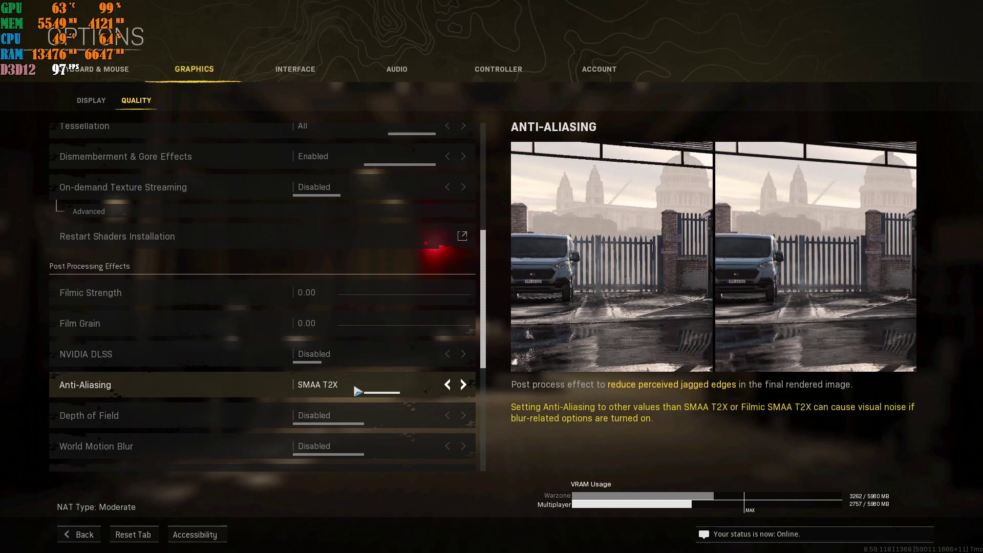
Try Anti-Aliasing at Filmic SMAA T2X, turn it Off, and set NVIDIA DLSS to Ultra Performance.
click(463, 384)
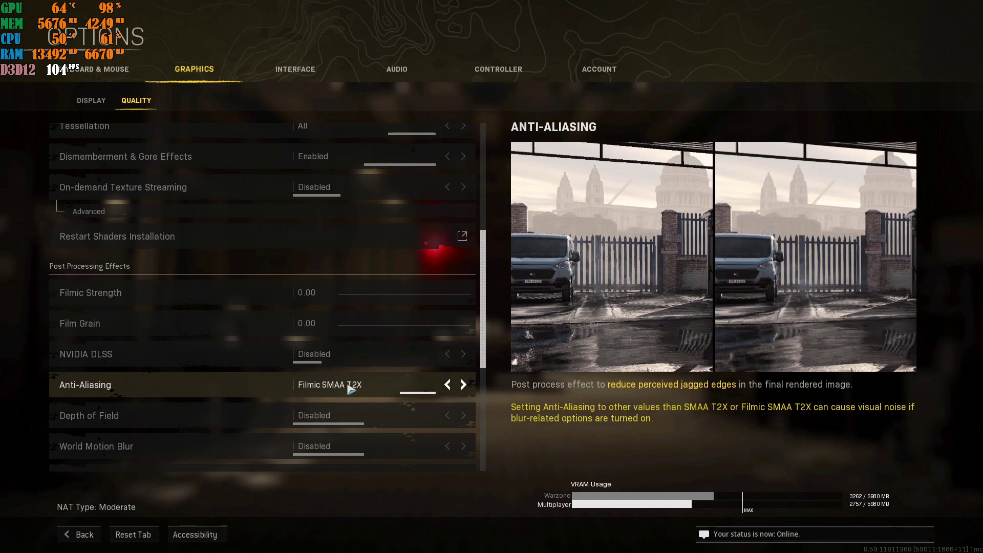
click(447, 384)
click(447, 384)
click(447, 384)
click(463, 353)
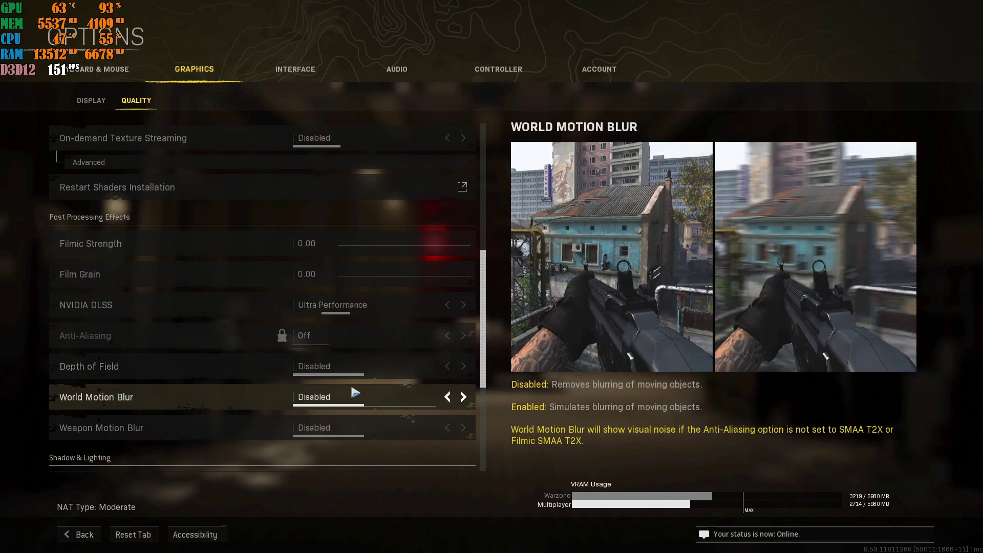
Review the motion blur options and the Shadow & Lighting settings through Screen Space Reflection, and return to the texture settings.
scroll(353, 397, down, 1)
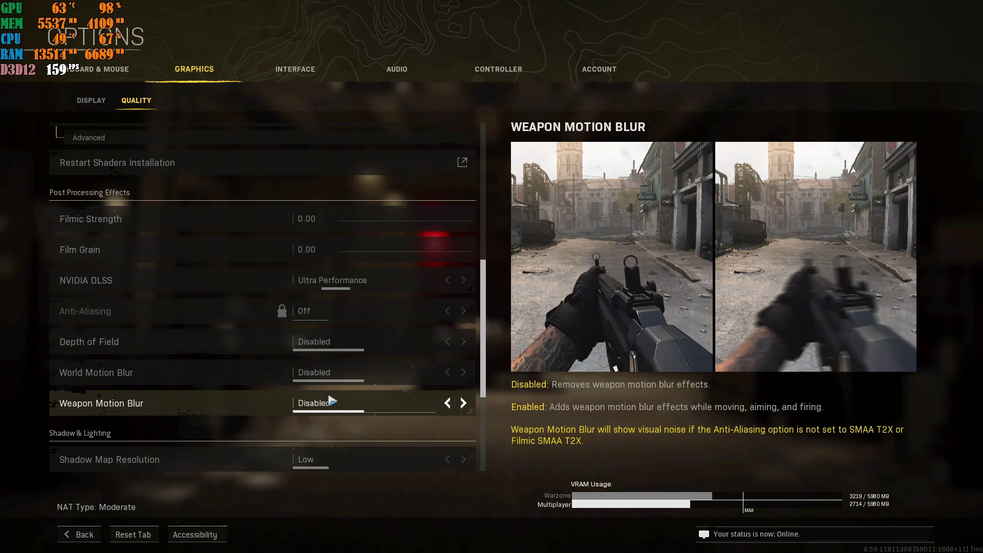
scroll(345, 397, down, 3)
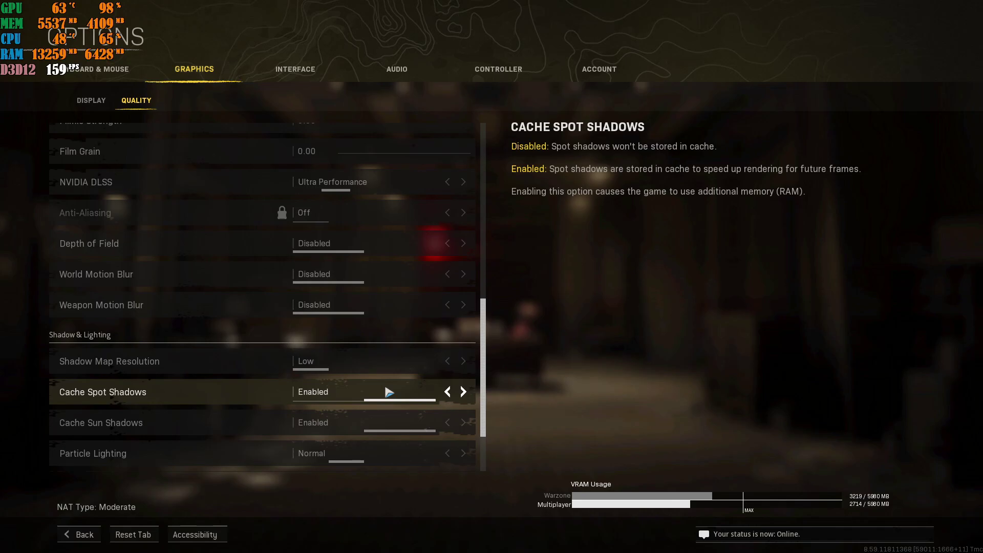
scroll(379, 420, down, 2)
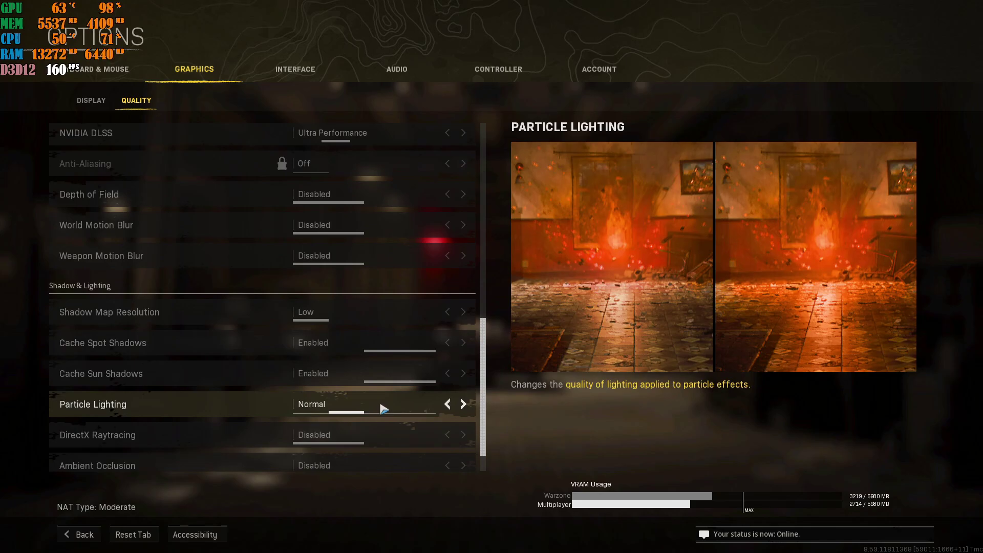
scroll(384, 408, down, 1)
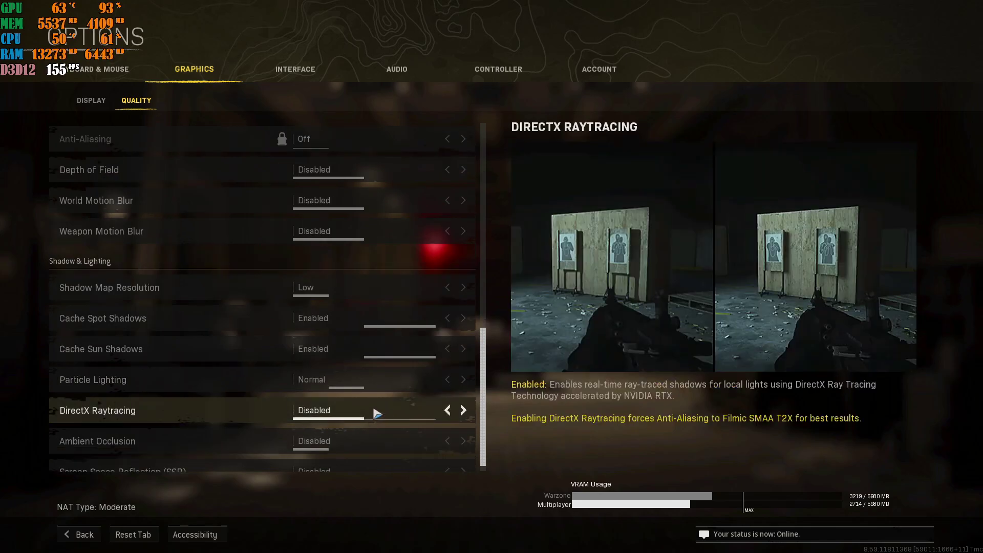
scroll(377, 412, down, 1)
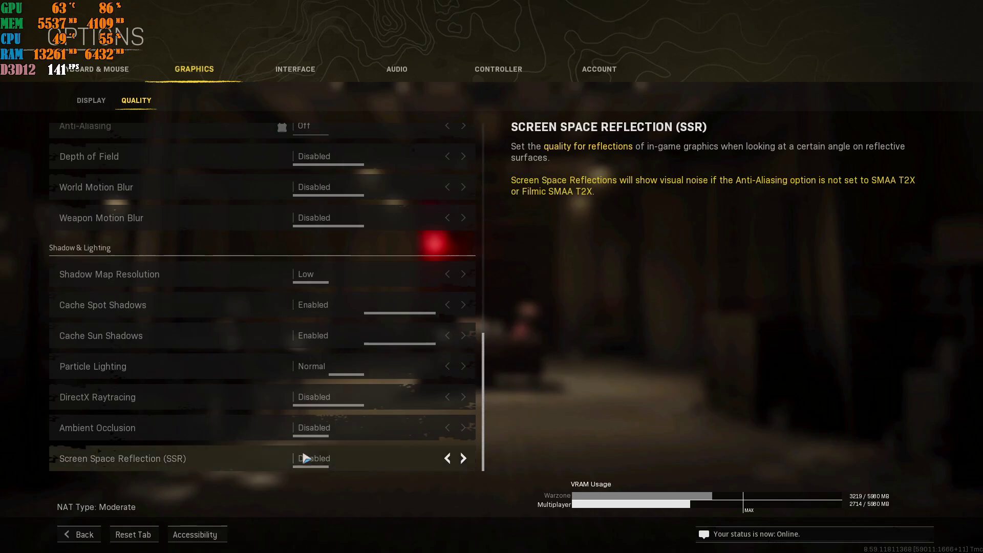
scroll(225, 433, up, 4)
scroll(227, 430, up, 8)
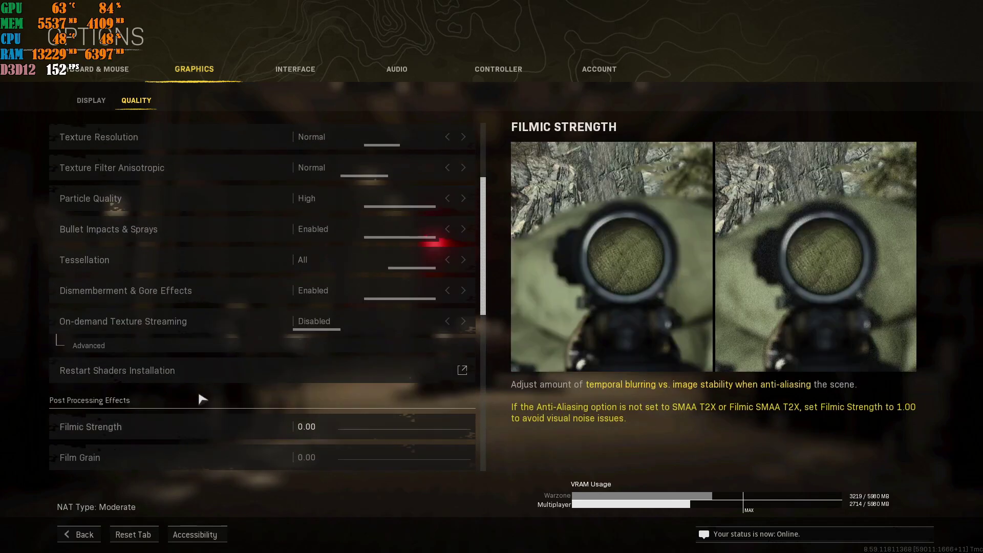